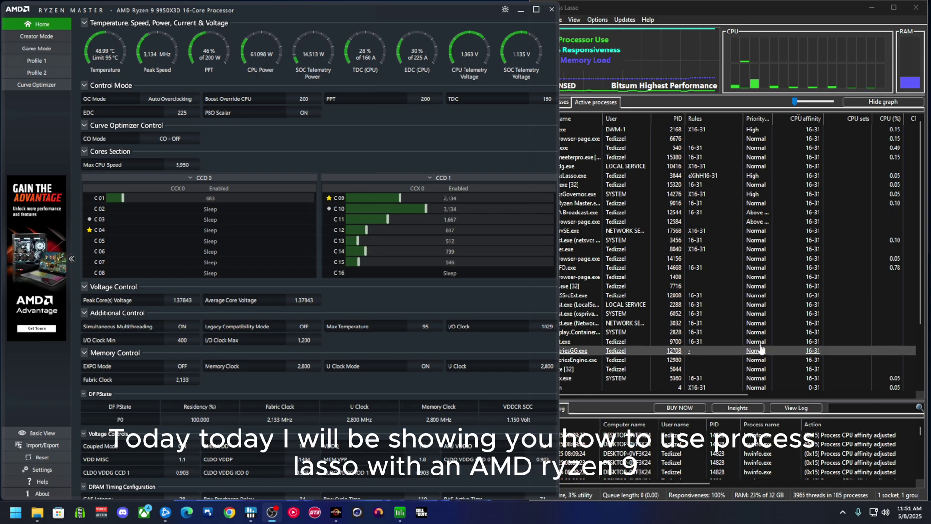
Bring the Process Lasso window to the front beside Ryzen Master
left_click(617, 9)
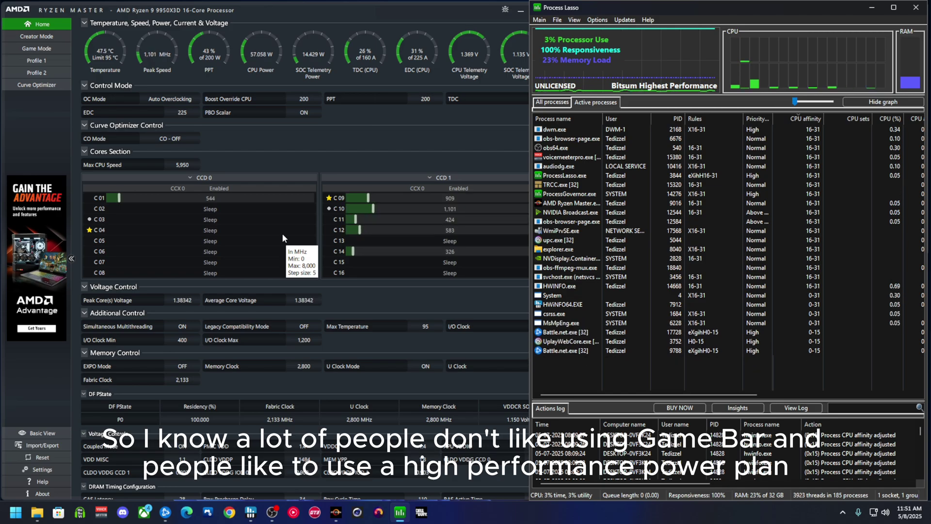
left_click(15, 513)
left_click(246, 171)
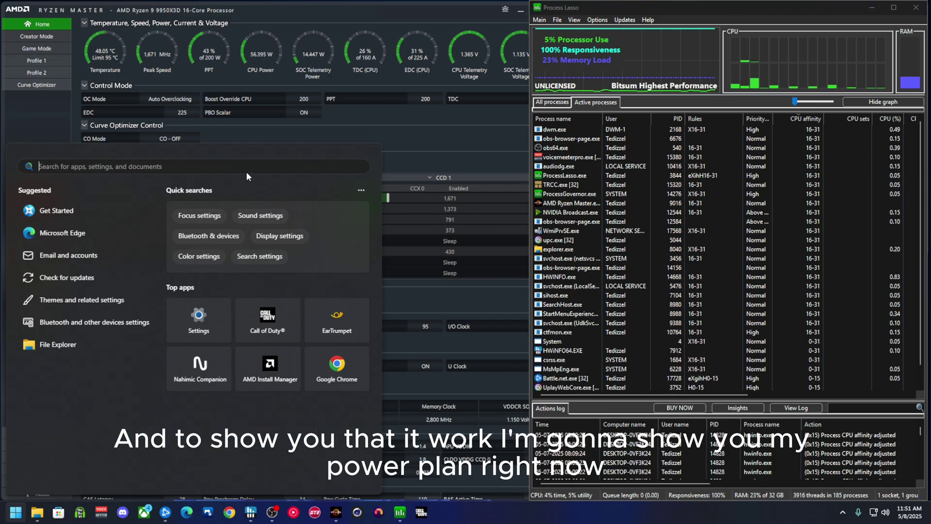
type("edit power plan")
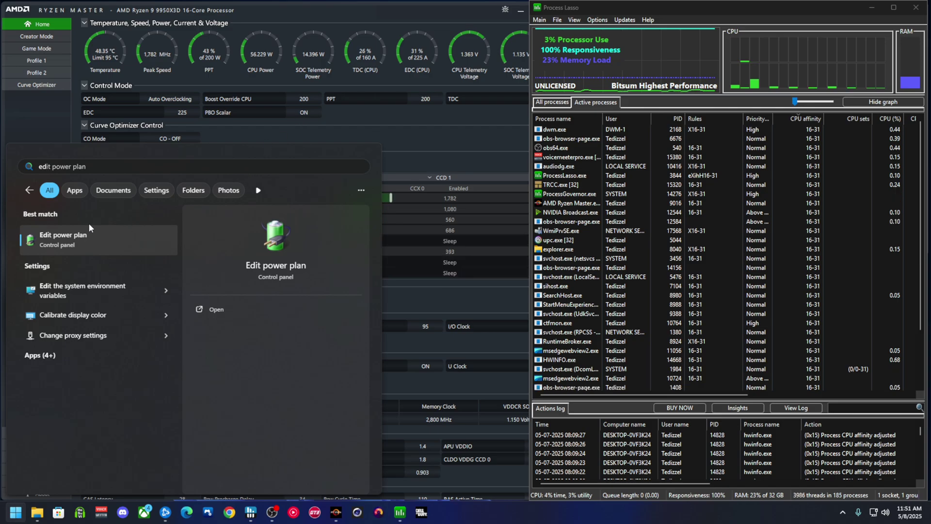
left_click(74, 240)
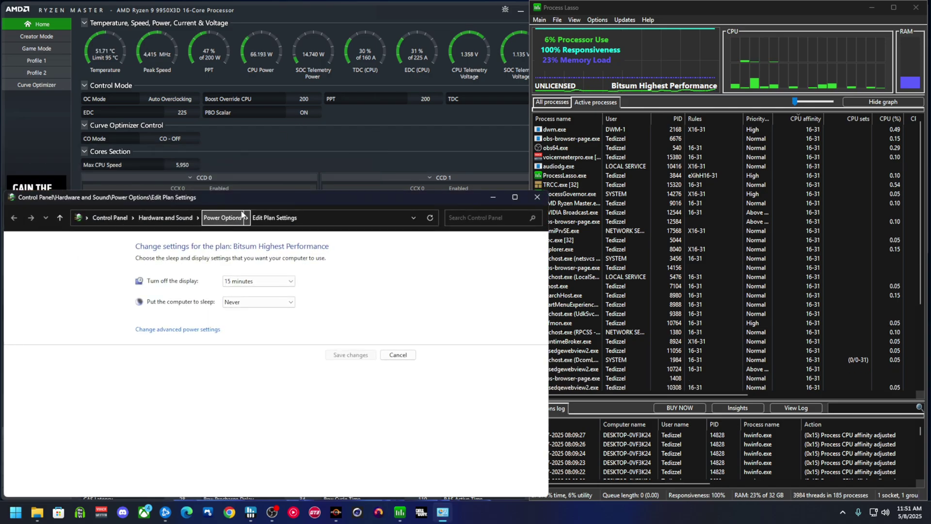
left_click(241, 215)
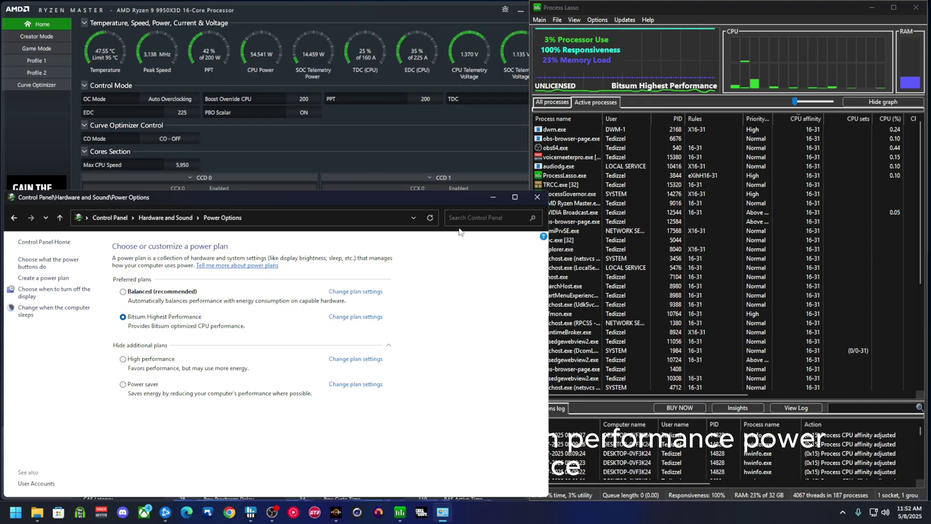
left_click(537, 197)
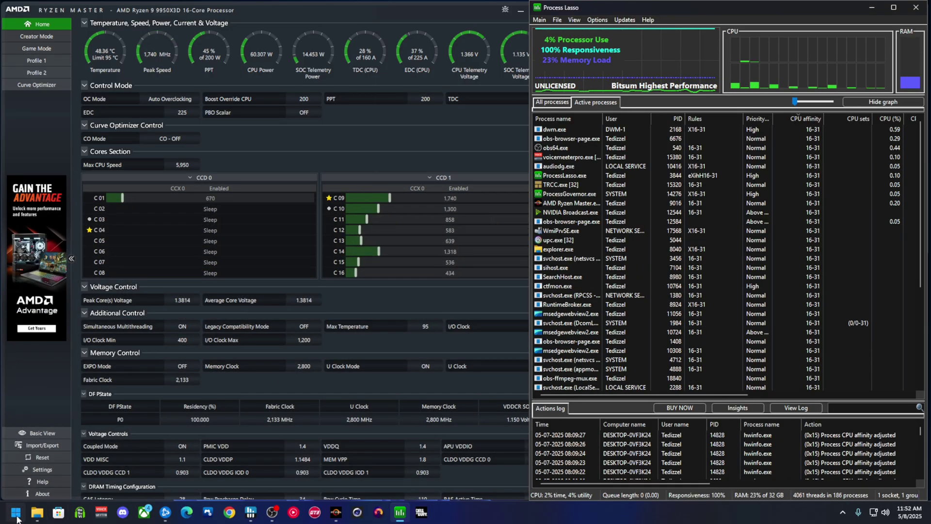
left_click(17, 517)
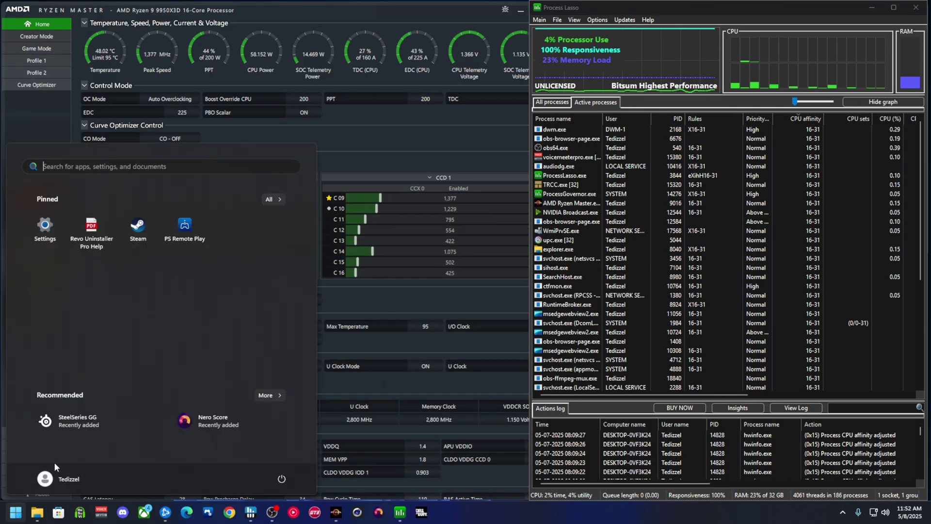
left_click(57, 246)
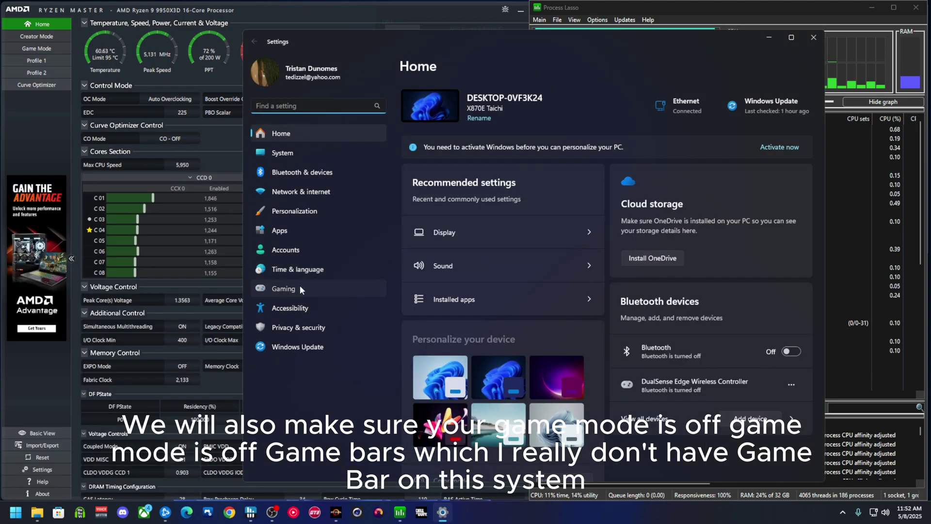
left_click(300, 288)
left_click(800, 139)
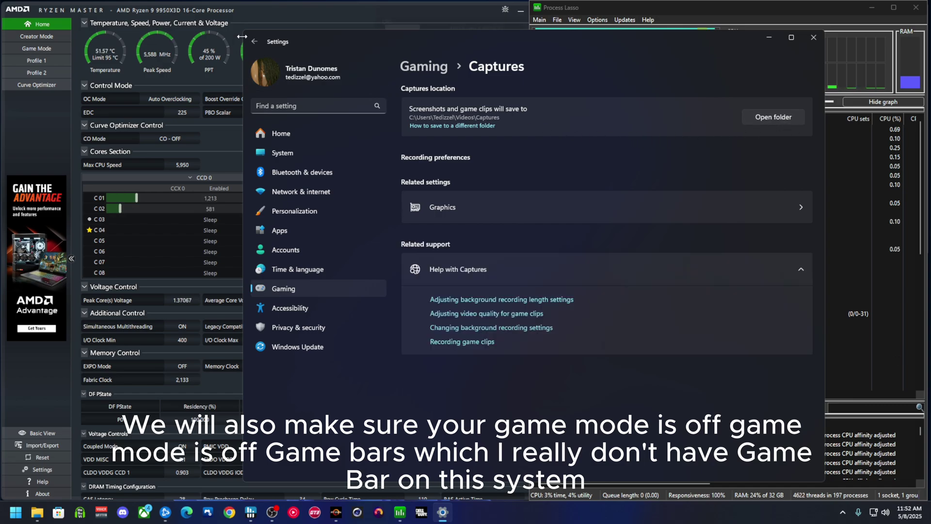
left_click(257, 42)
left_click(445, 174)
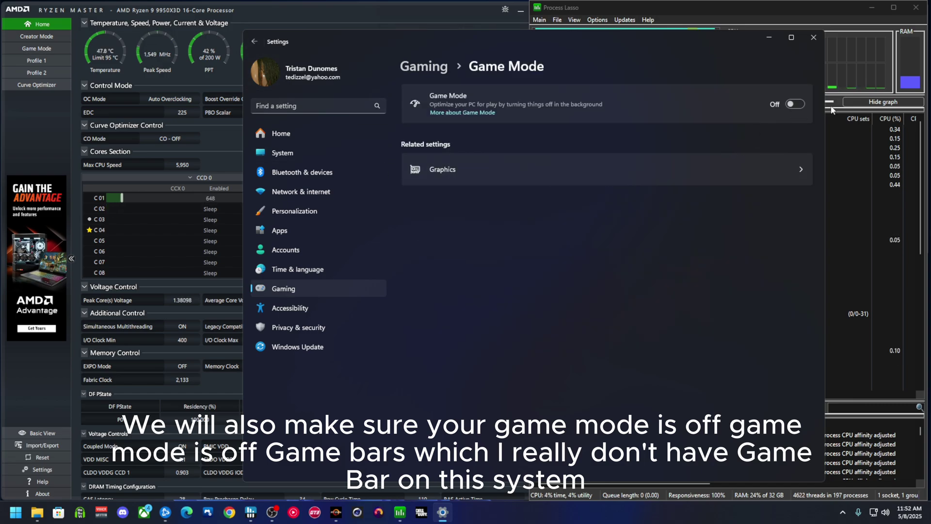
left_click(255, 40)
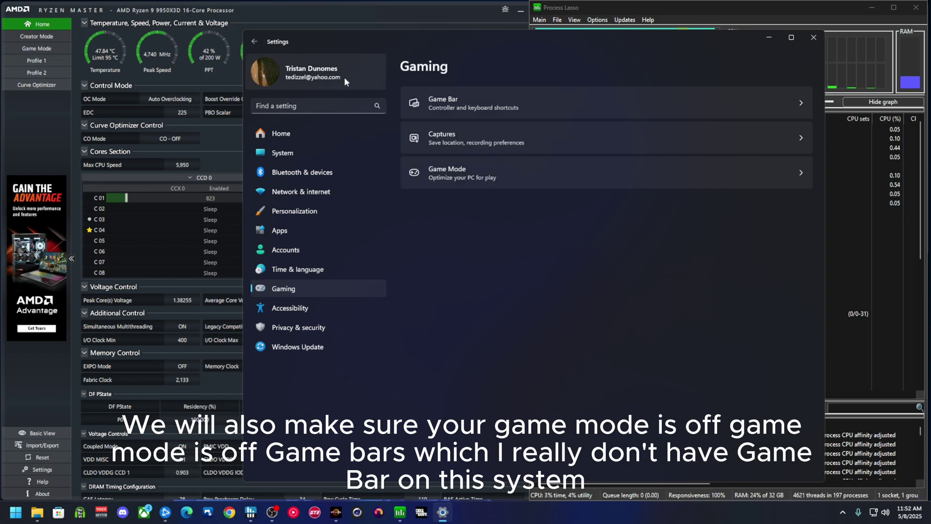
left_click(610, 103)
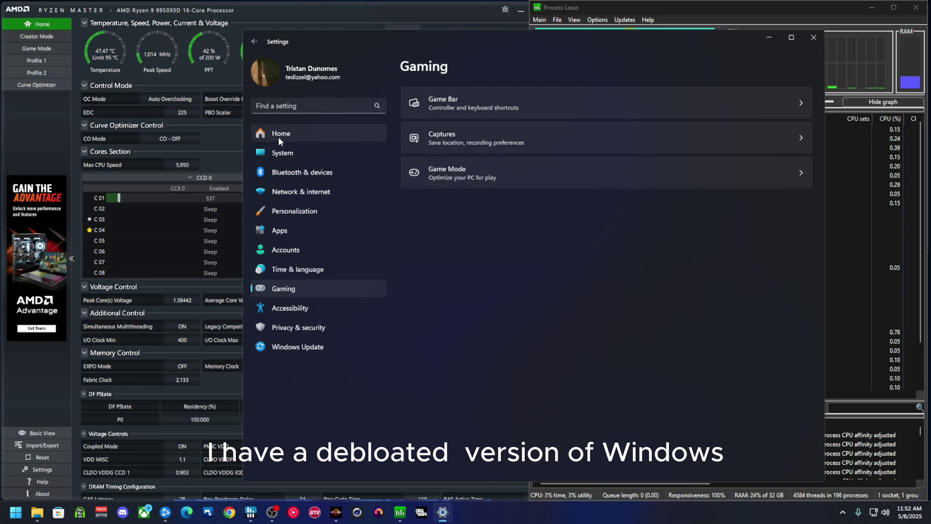
left_click(256, 43)
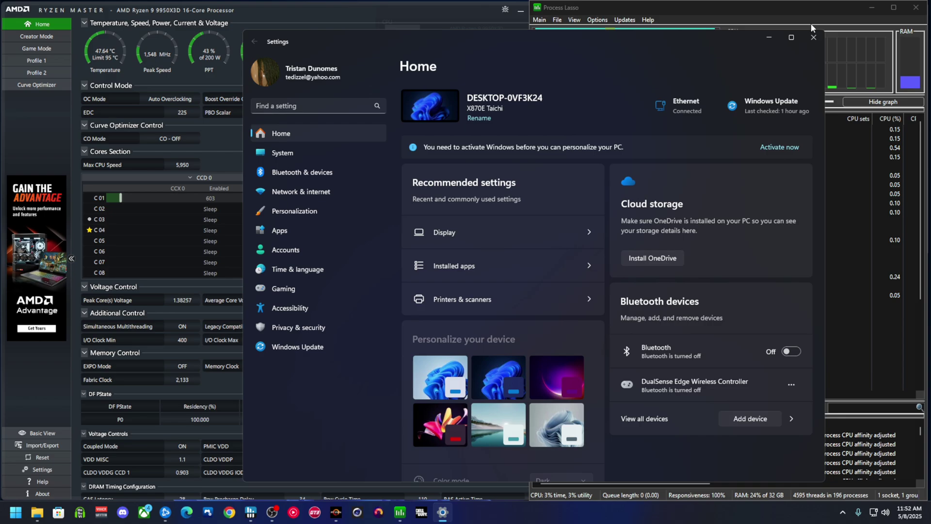
left_click(813, 37)
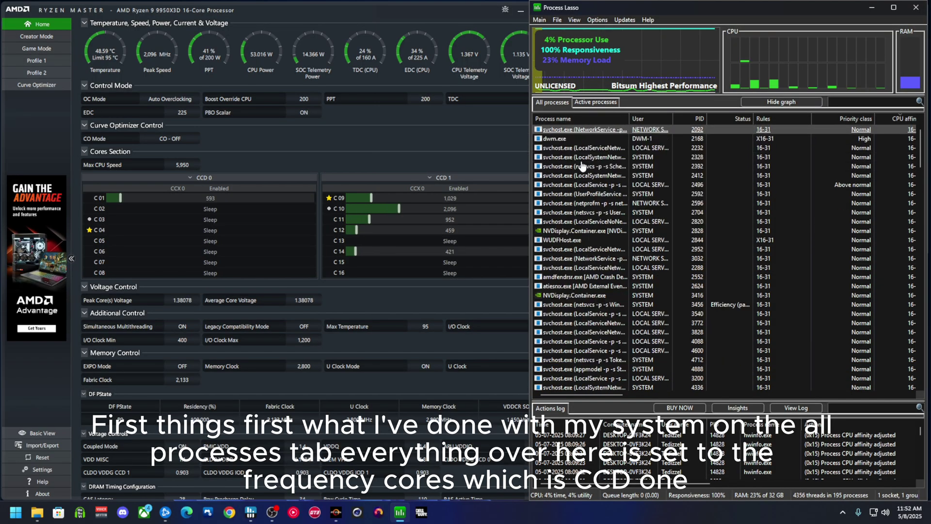
scroll(587, 252, "down", 20)
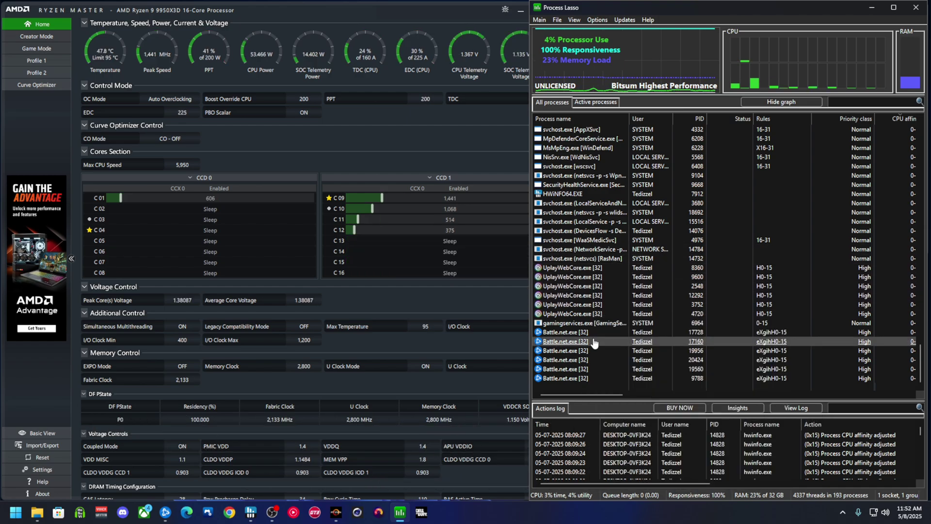
Scroll the All processes list to review 16-31 affinity rules on svchost.exe and fontdrvhost.exe
scroll(590, 291, "up", 10)
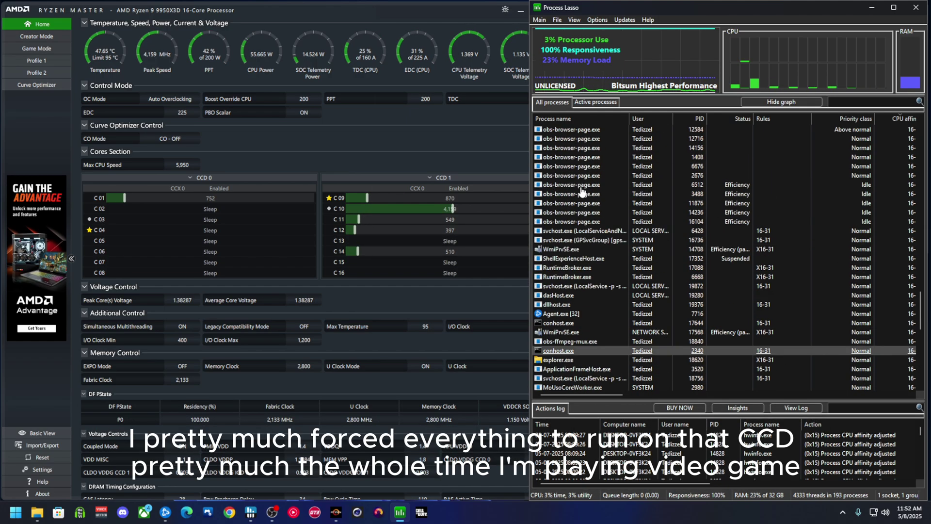
scroll(582, 192, "up", 10)
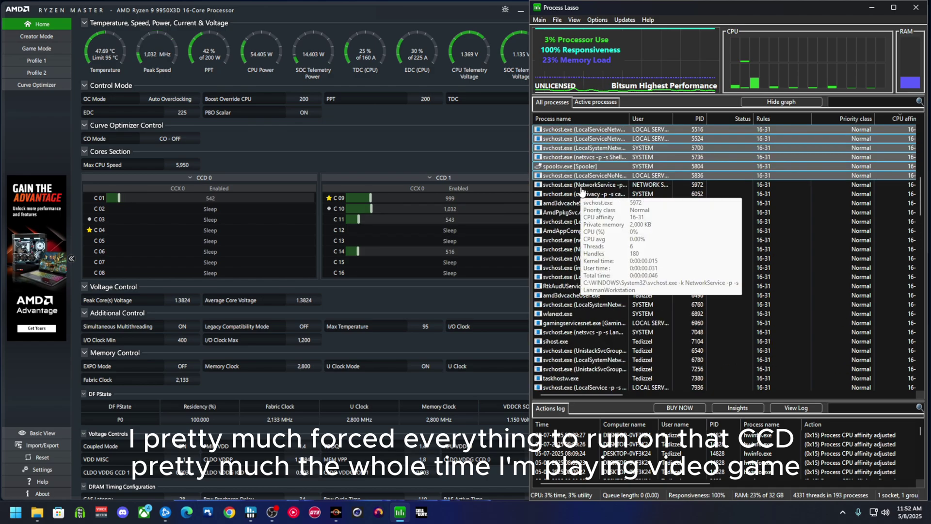
scroll(582, 191, "up", 10)
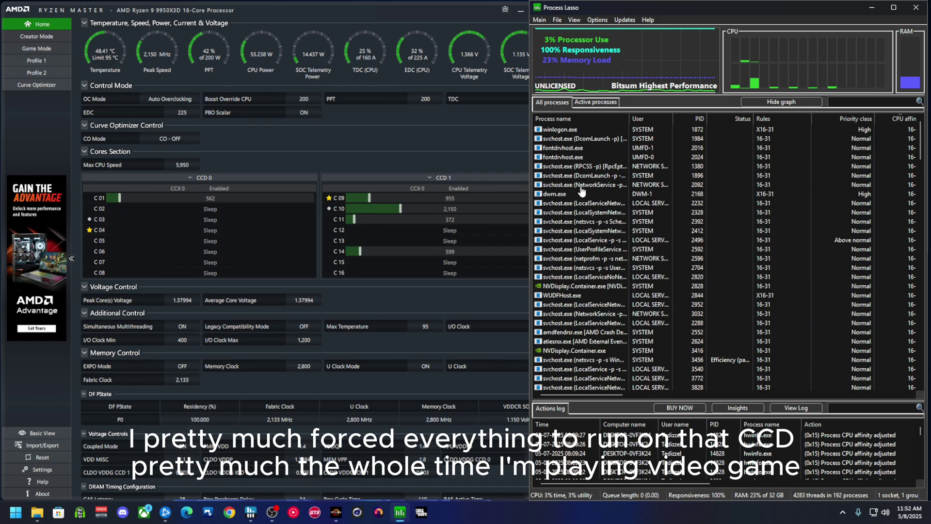
mouse_move(582, 191)
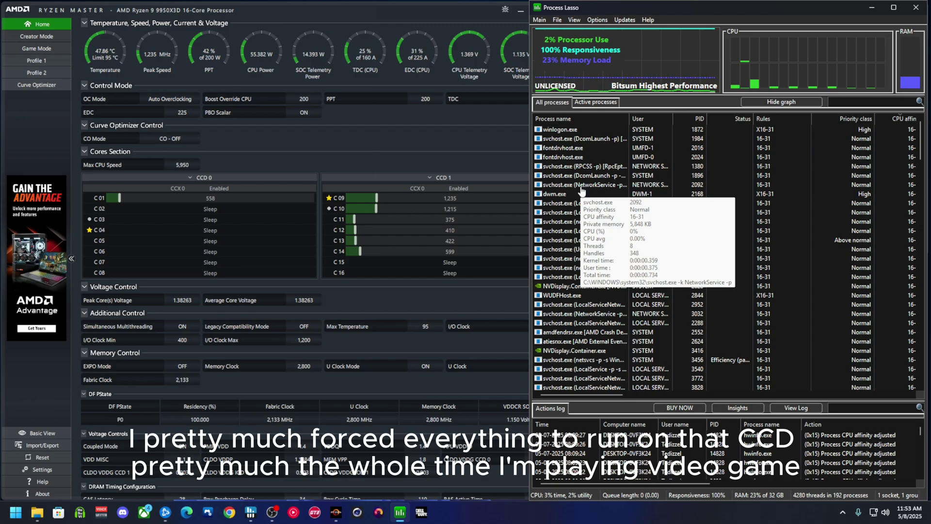
mouse_move(594, 157)
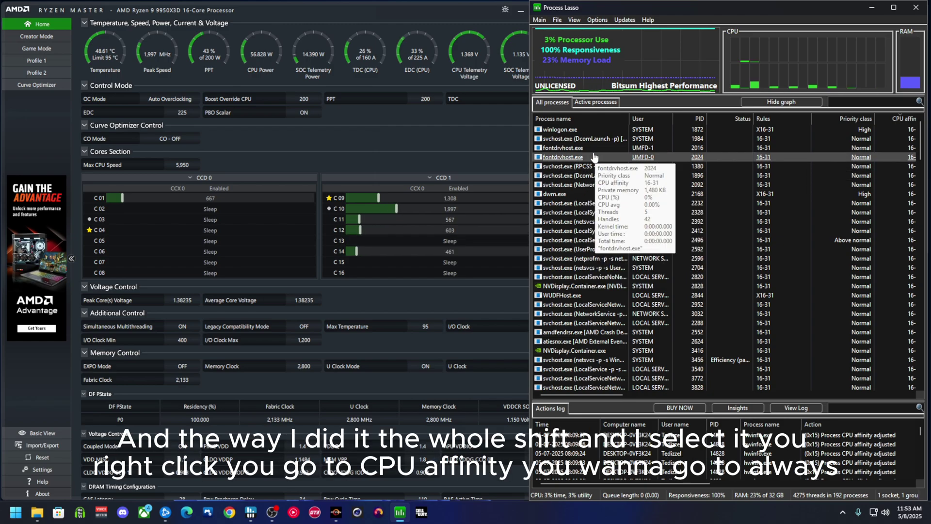
Give all processes a permanent CPU affinity of CCD1 frequency cores 16–31 (bitmask FFFF0000)
left_click(598, 130)
key("ctrl+a")
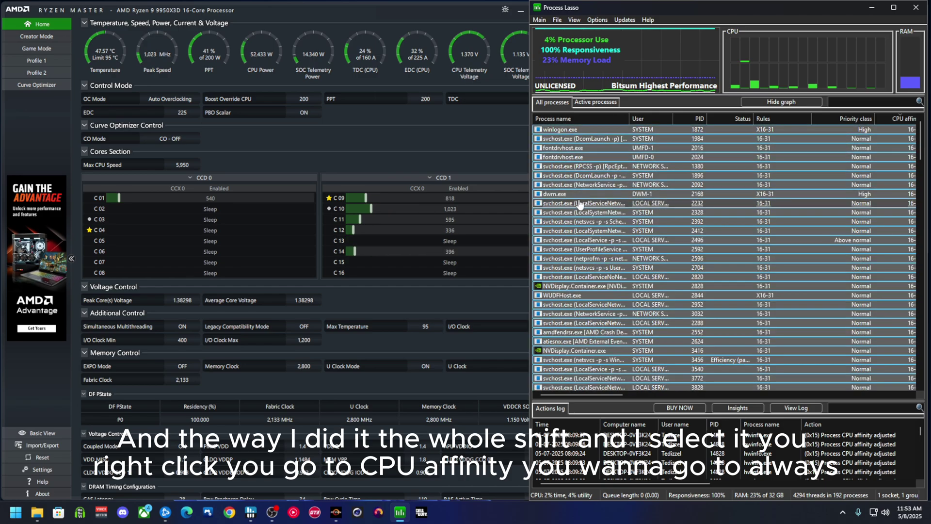
right_click(805, 173)
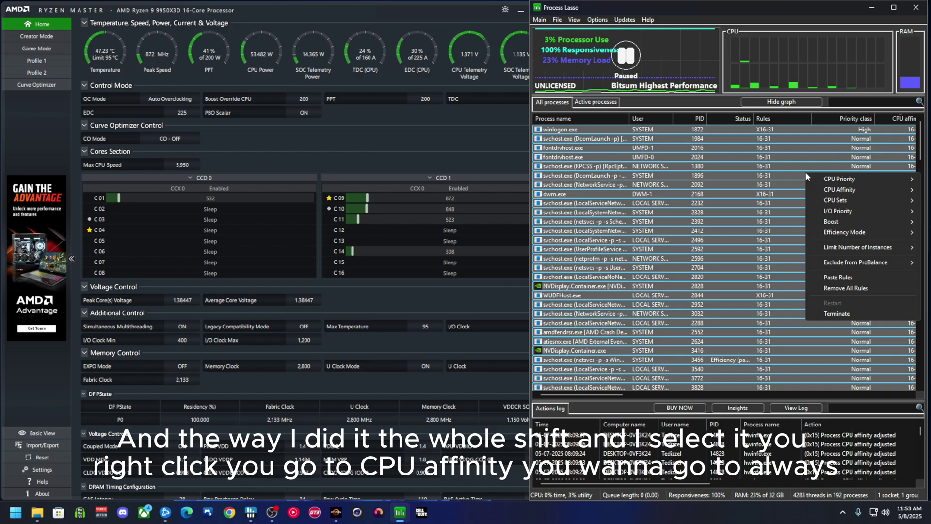
mouse_move(852, 190)
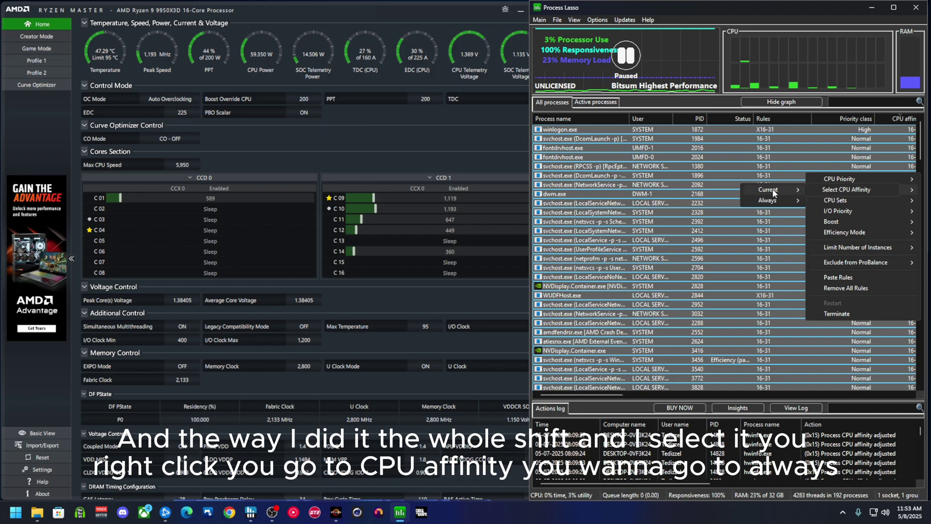
mouse_move(776, 203)
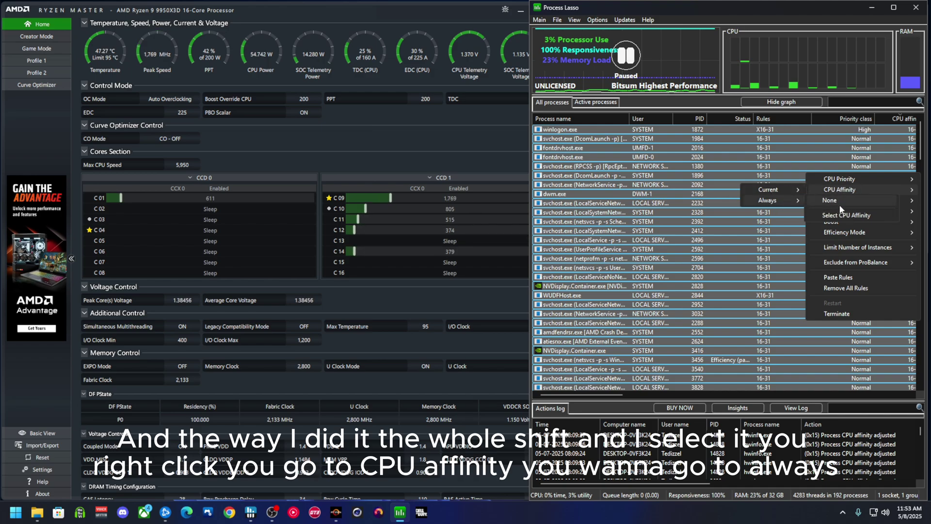
left_click(862, 217)
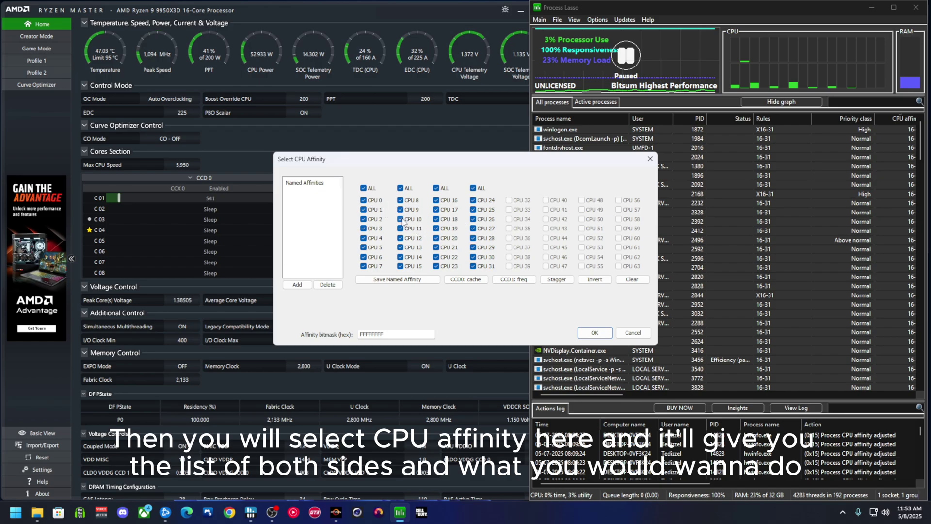
left_click(517, 281)
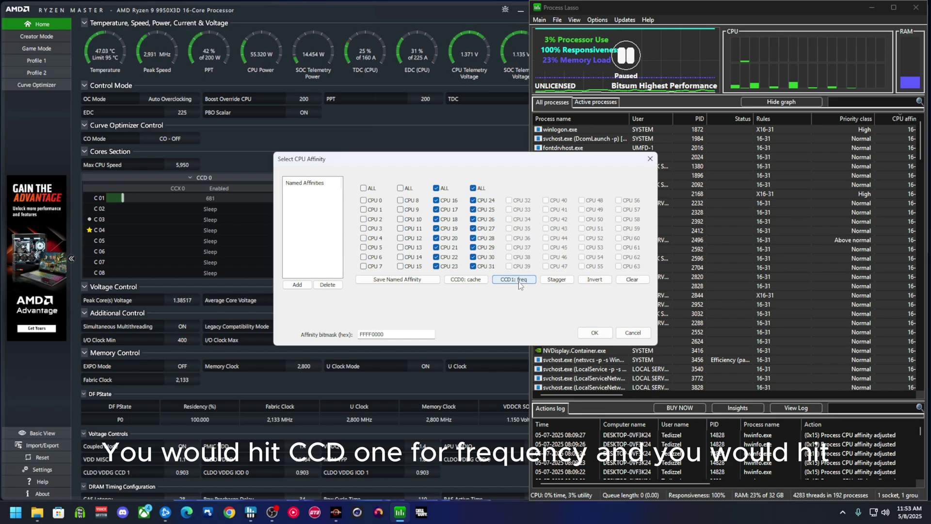
left_click(609, 335)
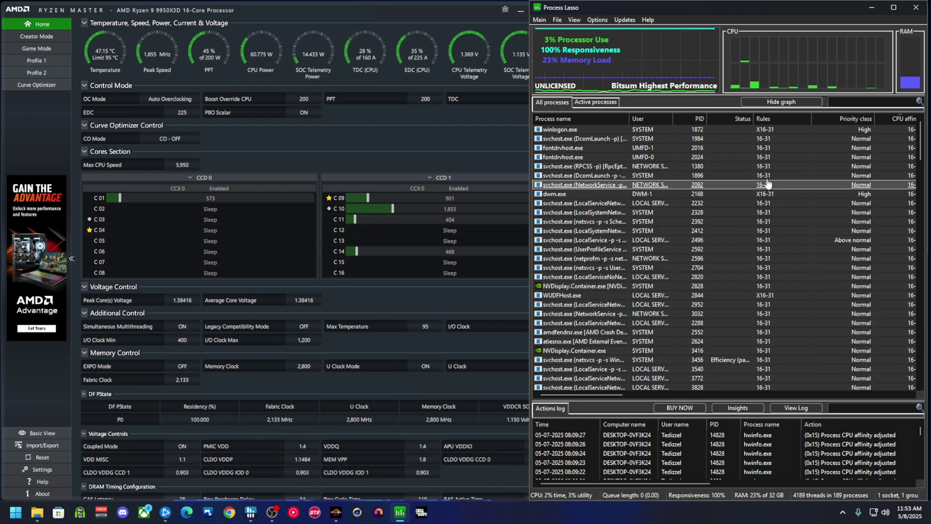
Sort by rules, then by CPU affinity, so Battle.net and UplayWebCore on 0-15 lead the list
left_click(767, 121)
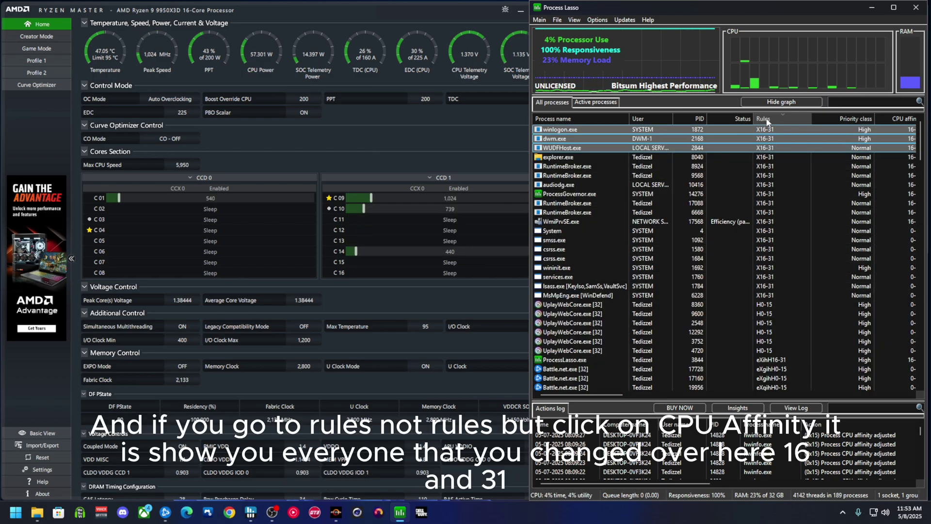
left_click(767, 121)
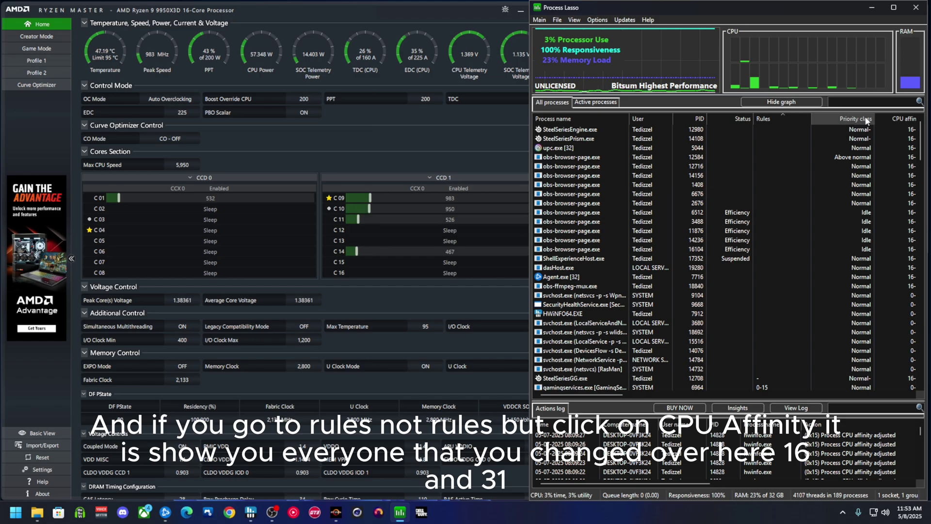
left_click(910, 120)
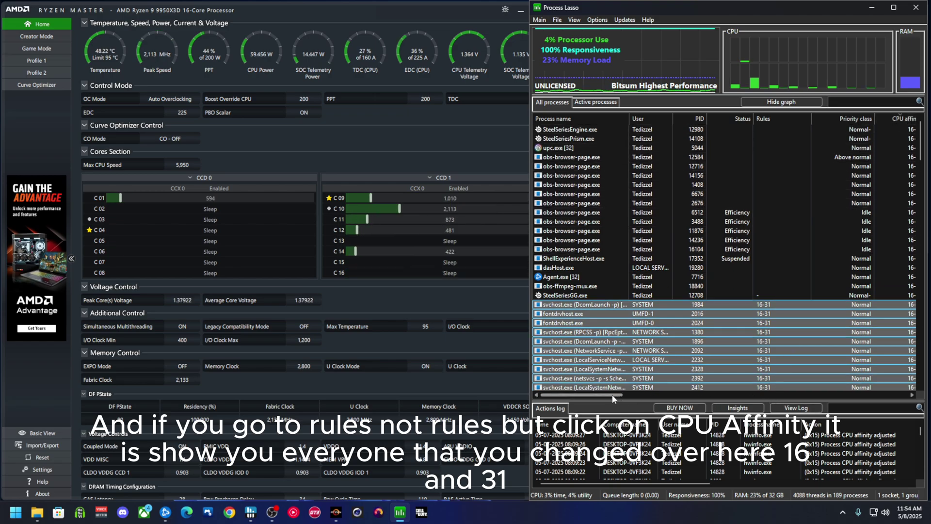
mouse_move(612, 399)
left_mouse_down()
mouse_move(670, 398)
mouse_move(651, 398)
left_mouse_up()
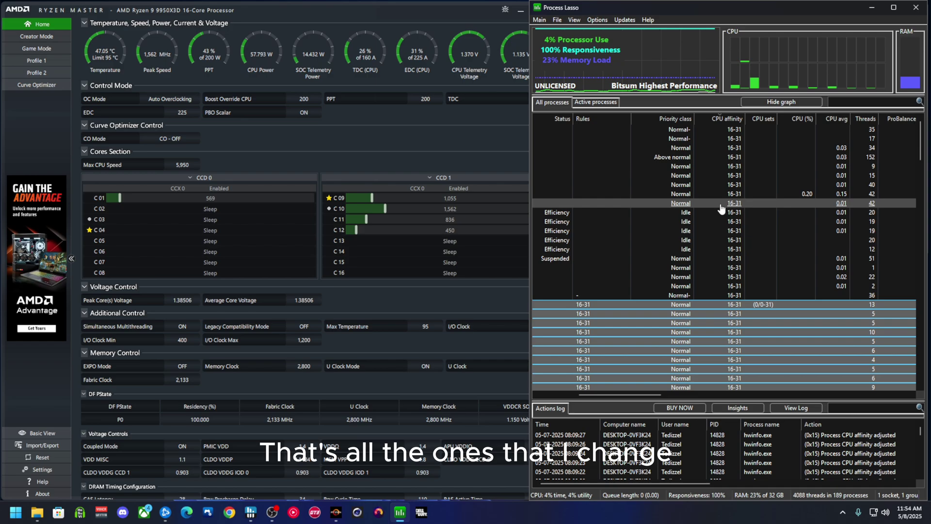
left_click(731, 123)
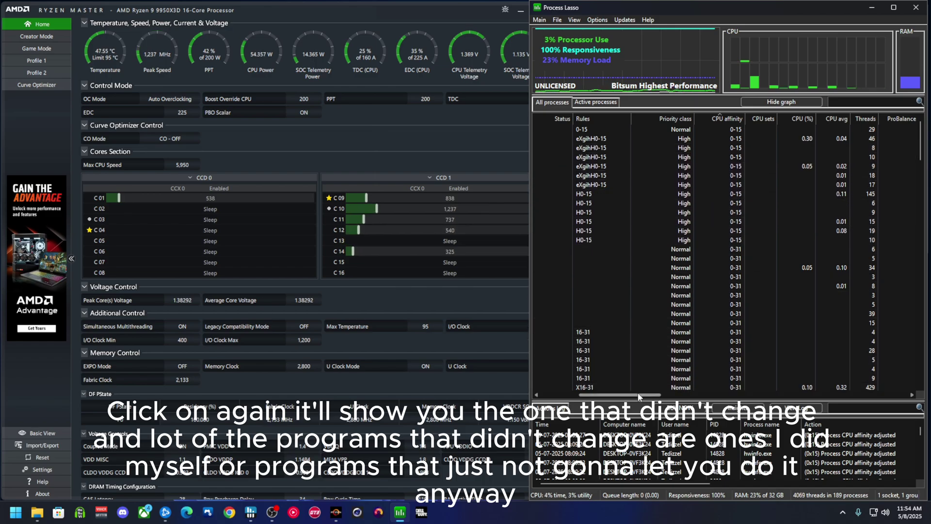
left_click_drag(638, 397, 594, 396)
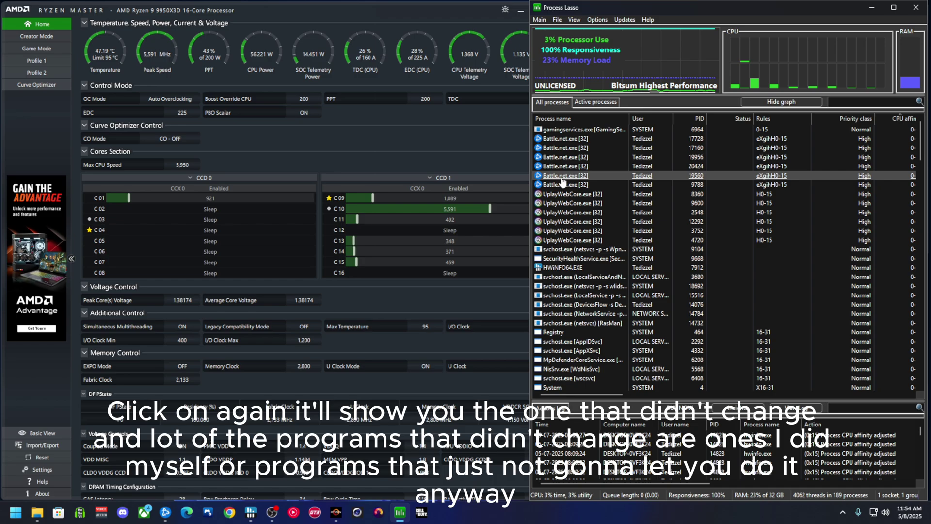
mouse_move(573, 241)
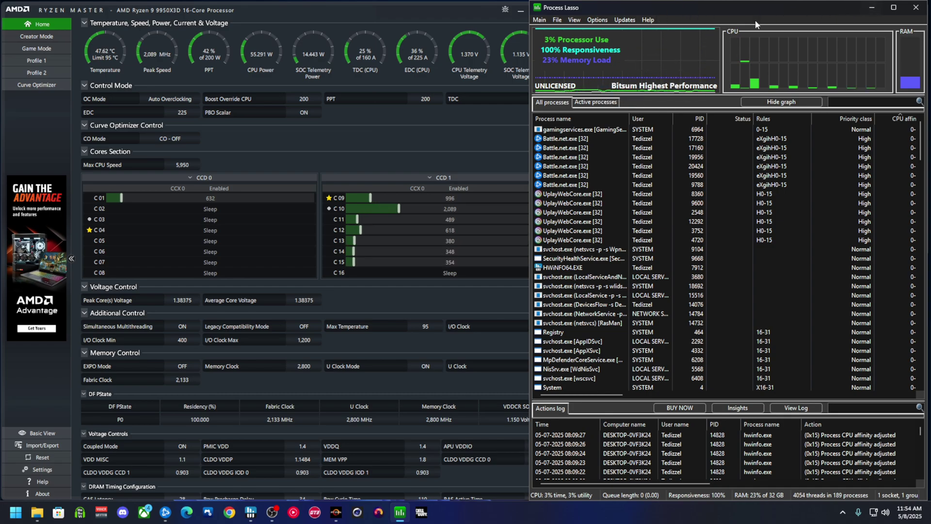
mouse_move(565, 32)
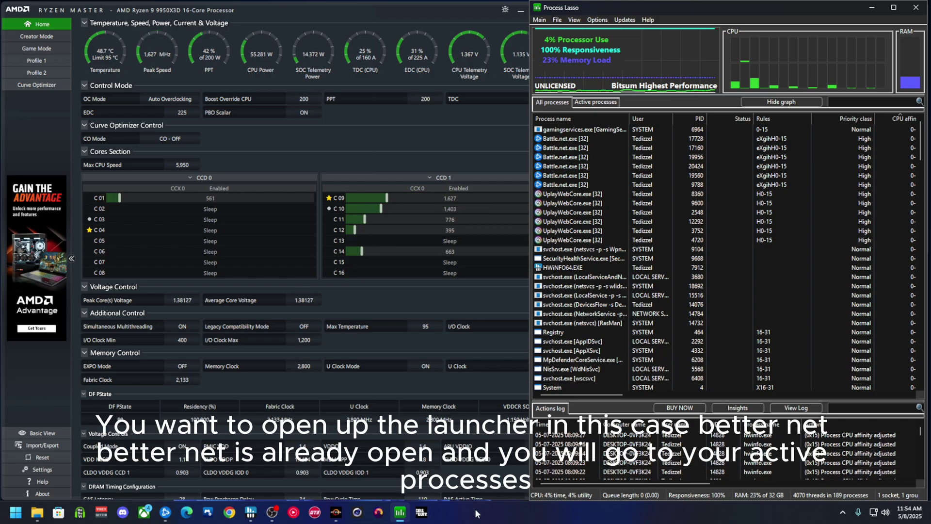
Switch to Battle.net, show only active processes, and reach Battle.net.exe's permanent CPU Affinity option
left_click(166, 513)
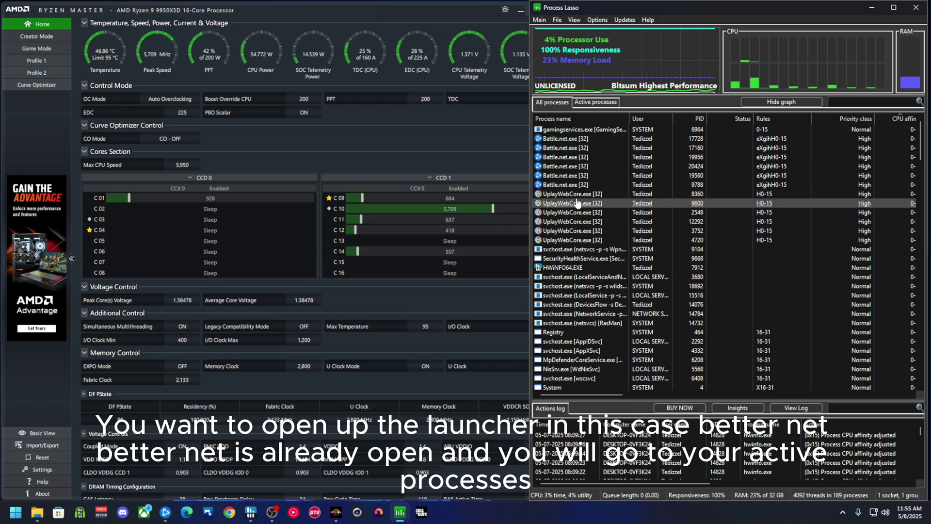
left_click(600, 104)
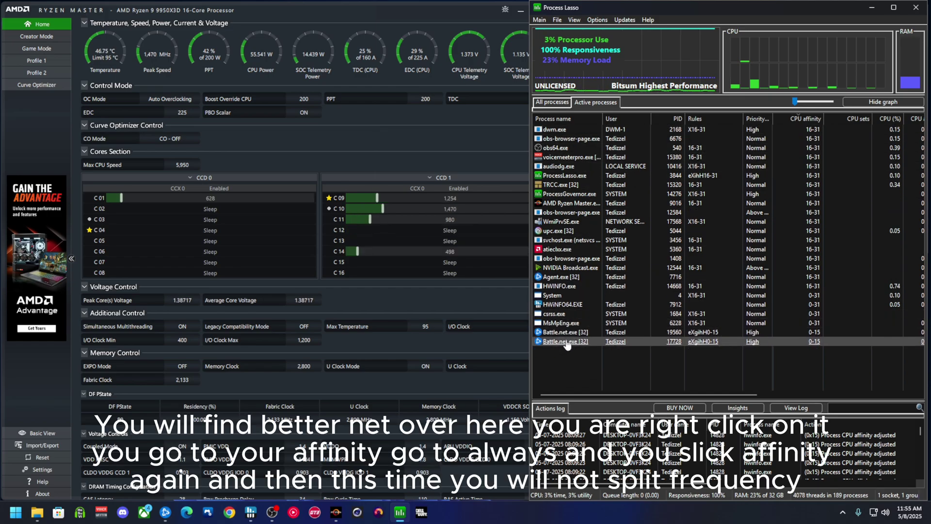
right_click(567, 341)
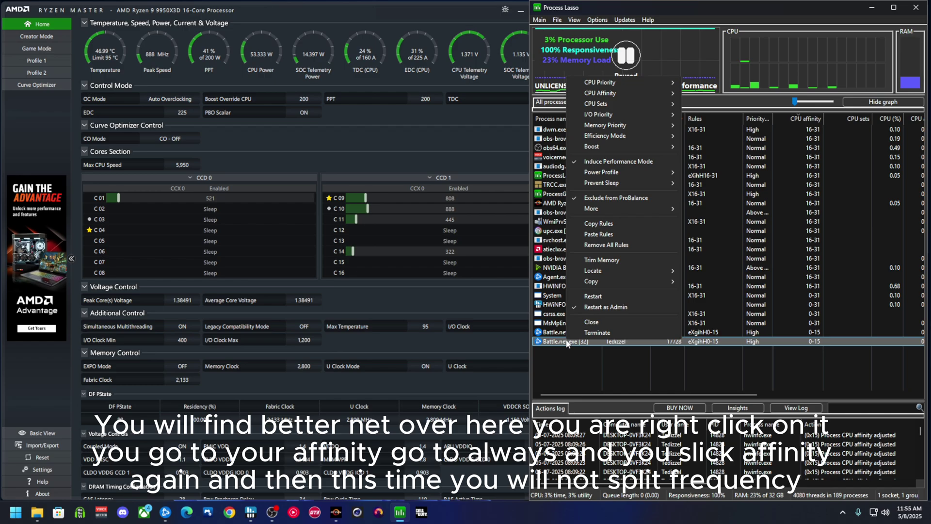
mouse_move(633, 94)
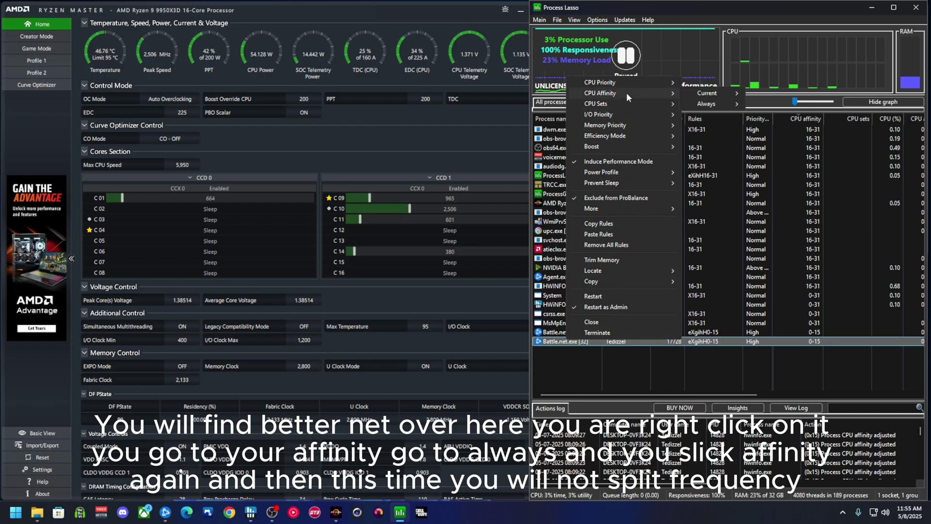
mouse_move(718, 103)
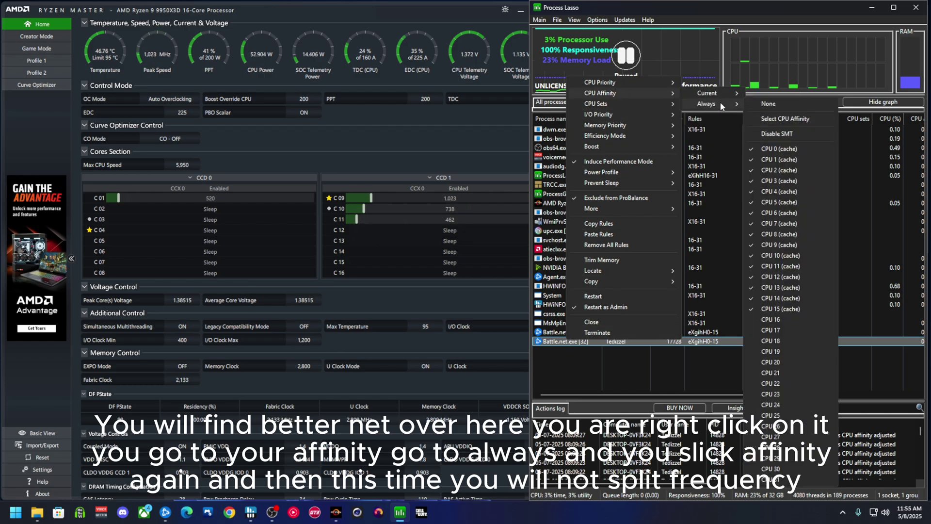
Set Battle.net's permanent affinity to the CCD0 cache cores, CPUs 0–15 (bitmask FFFF)
left_click(786, 119)
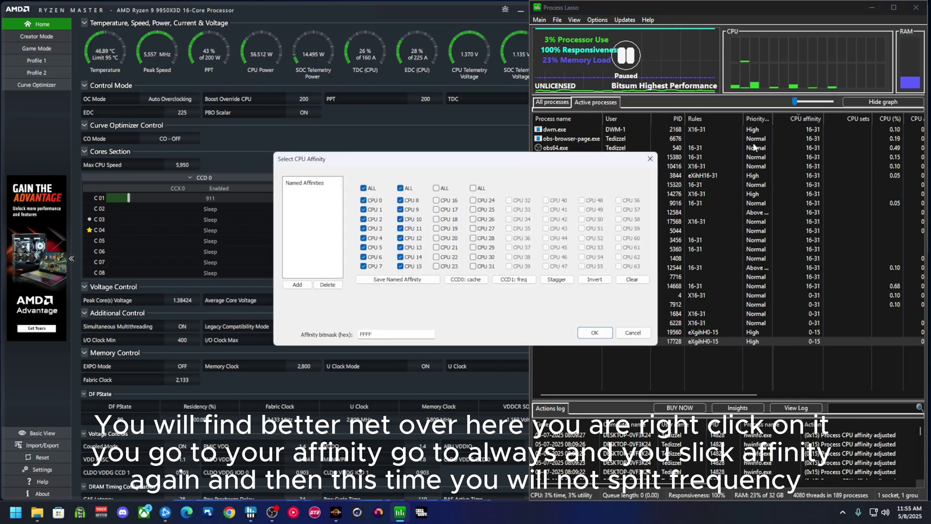
left_click(518, 281)
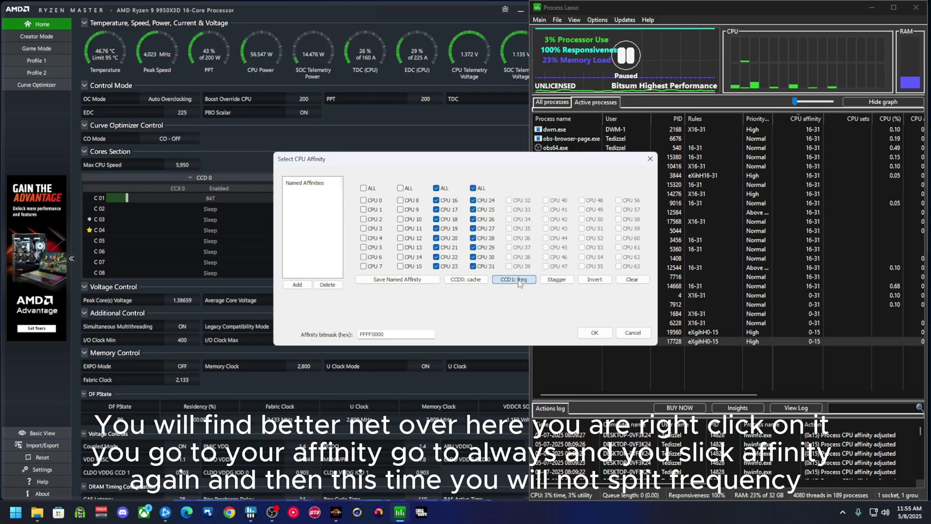
left_click(476, 284)
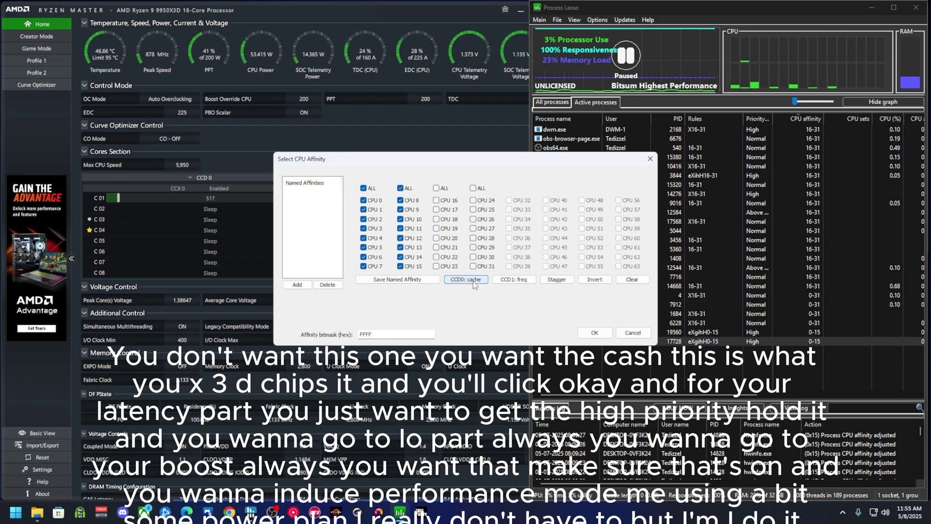
left_click(596, 334)
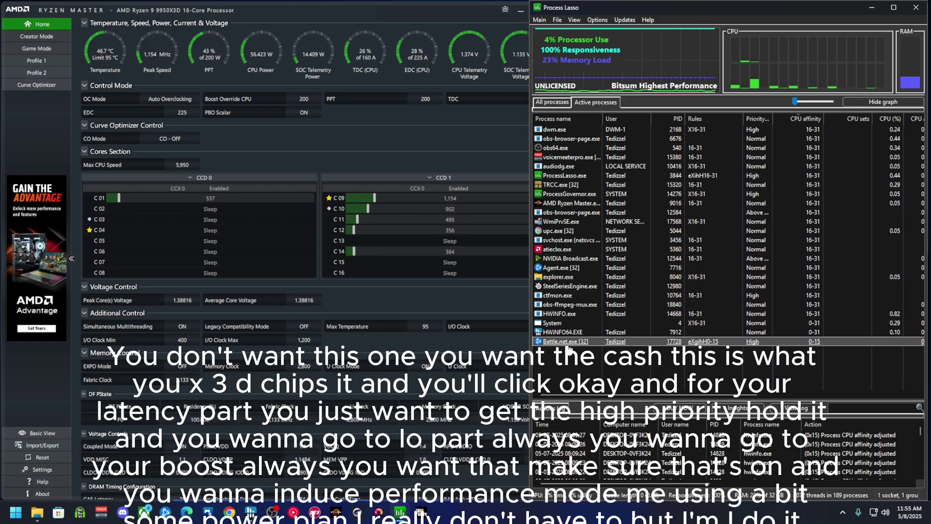
Review Battle.net.exe's CPU Priority, I/O Priority, Efficiency Mode and Boost submenus
right_click(570, 345)
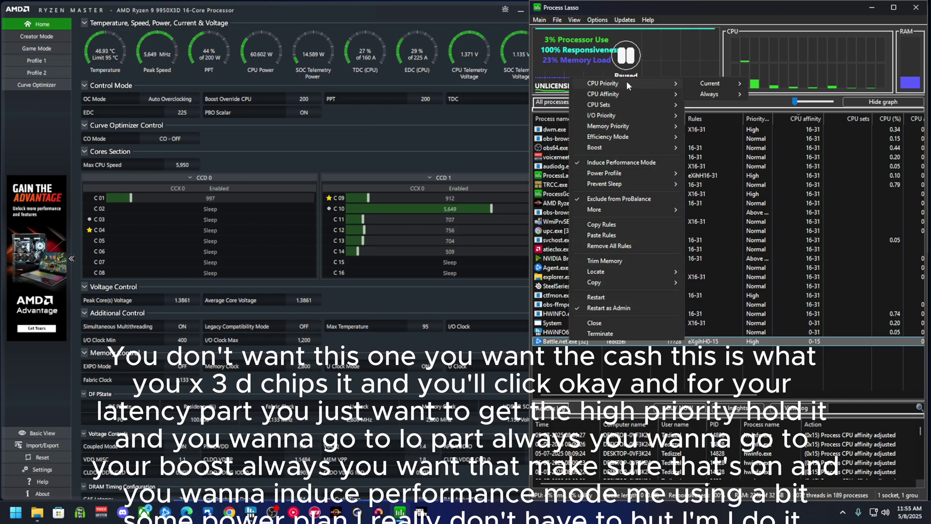
mouse_move(716, 95)
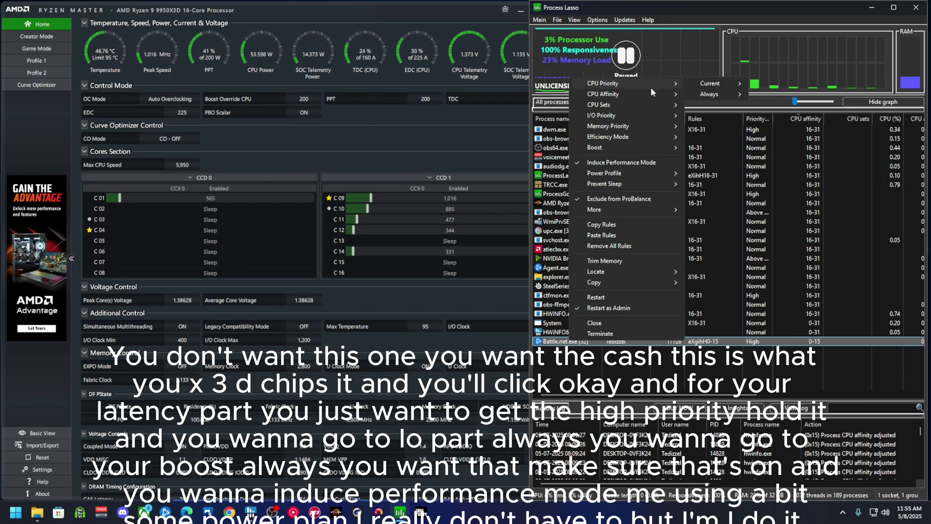
mouse_move(615, 115)
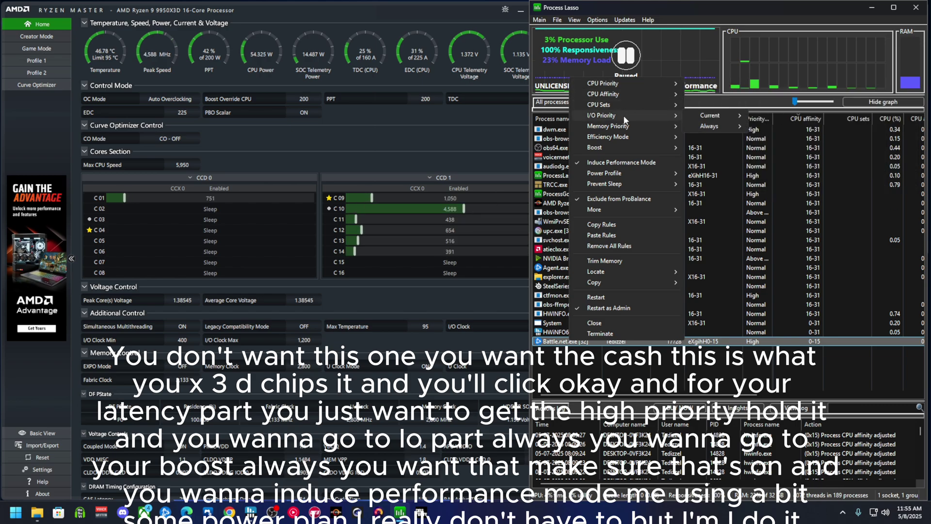
mouse_move(718, 125)
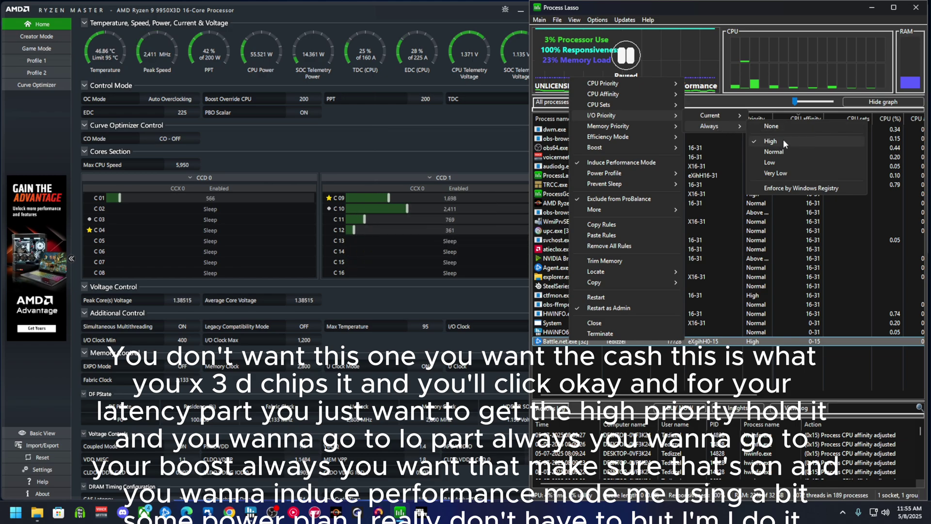
mouse_move(623, 139)
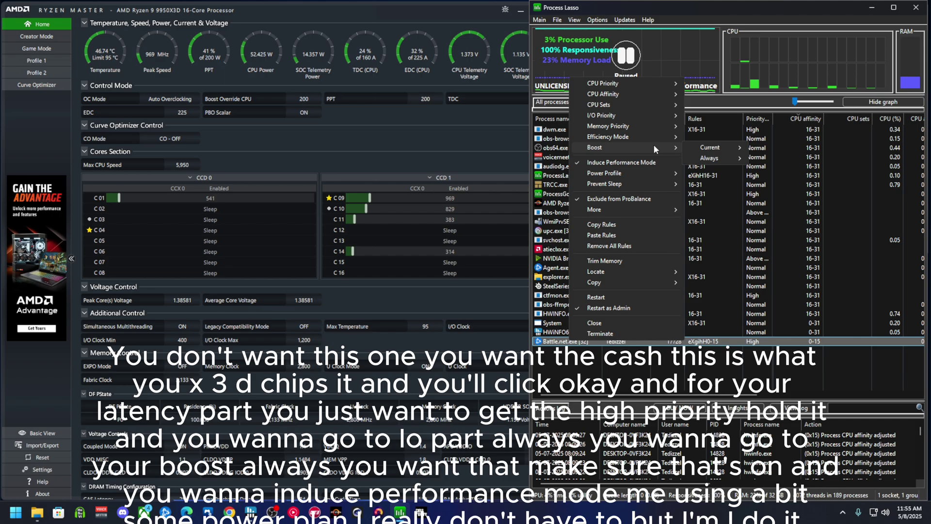
mouse_move(723, 145)
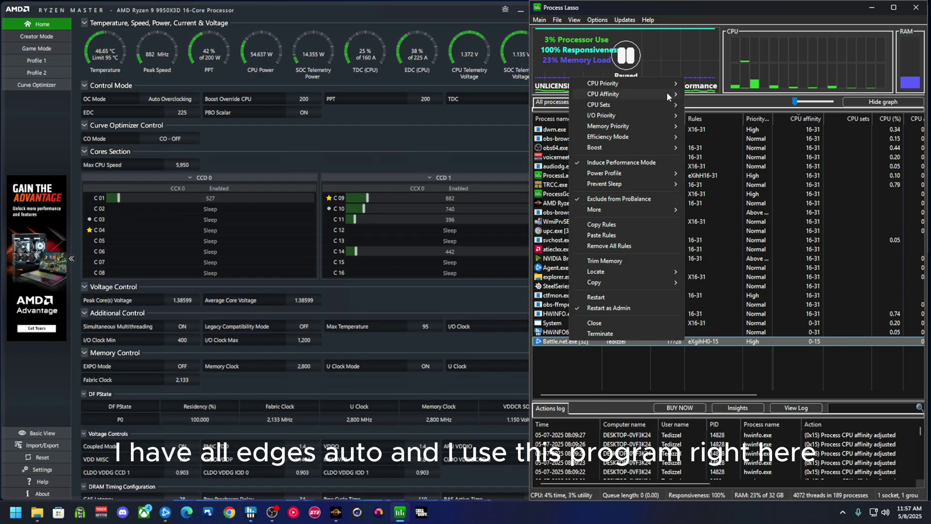
Dismiss the Battle.net context menu so the active process list resumes updating
left_click(689, 8)
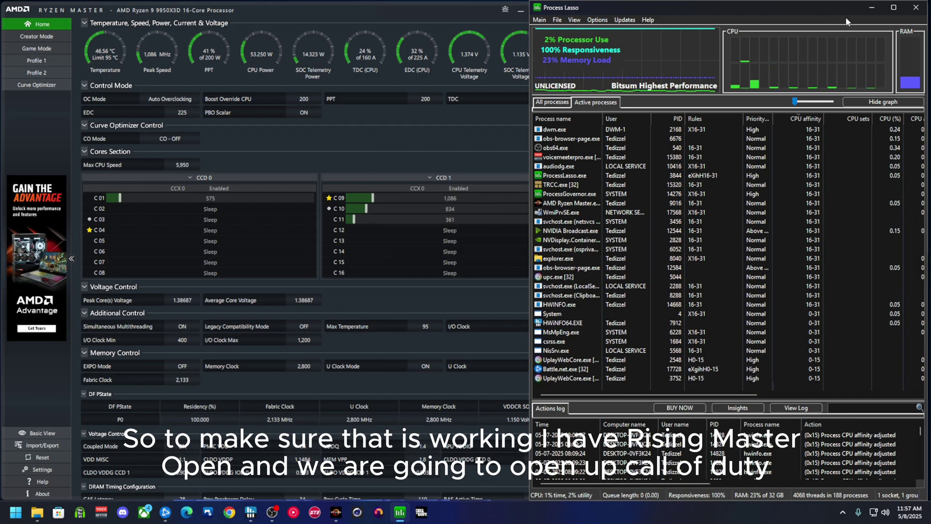
Bring Ryzen Master forward and reveal the hidden taskbar icons
left_click(339, 12)
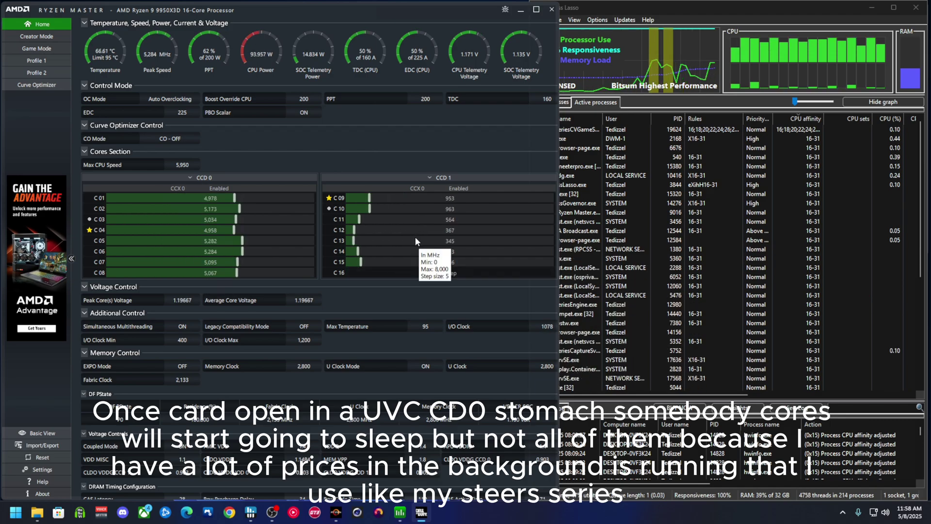
left_click(841, 510)
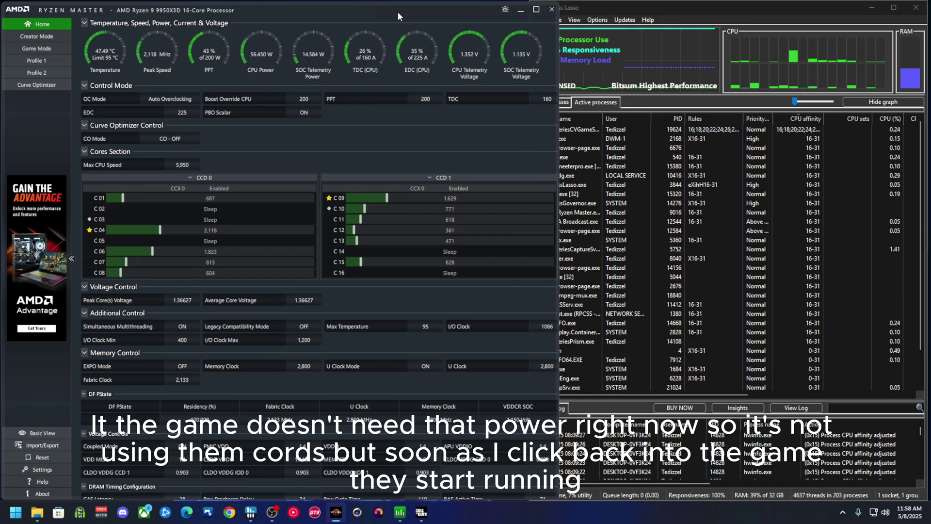
Alt-Tab back into Call of Duty so all CCD0 cores wake up
key("alt+Tab")
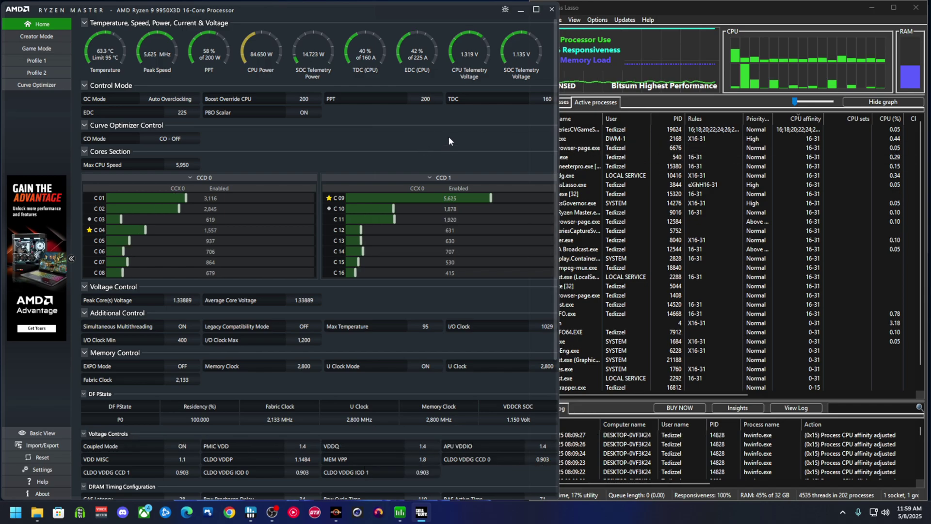
Alternate between Ryzen Master and Process Lasso, leaving Process Lasso in front with cod.exe at High priority on CPUs 0-15
left_click(395, 7)
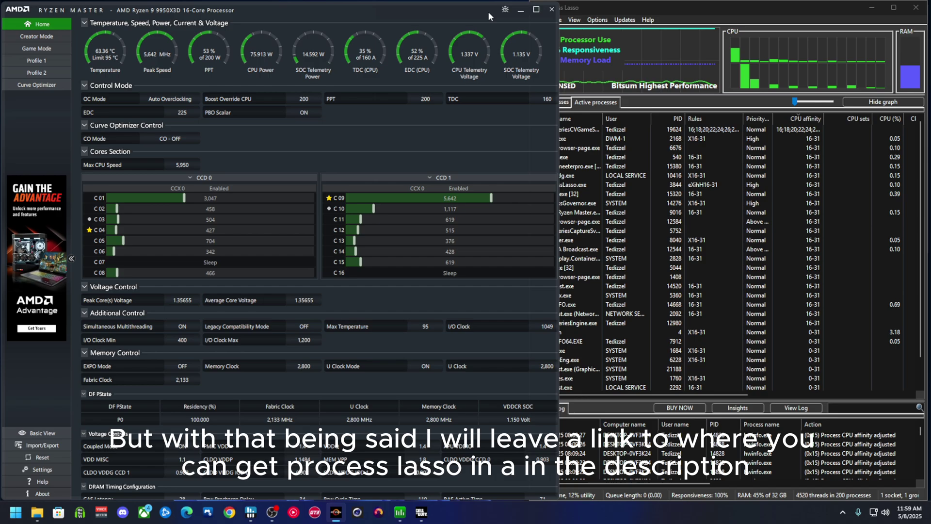
left_click(651, 8)
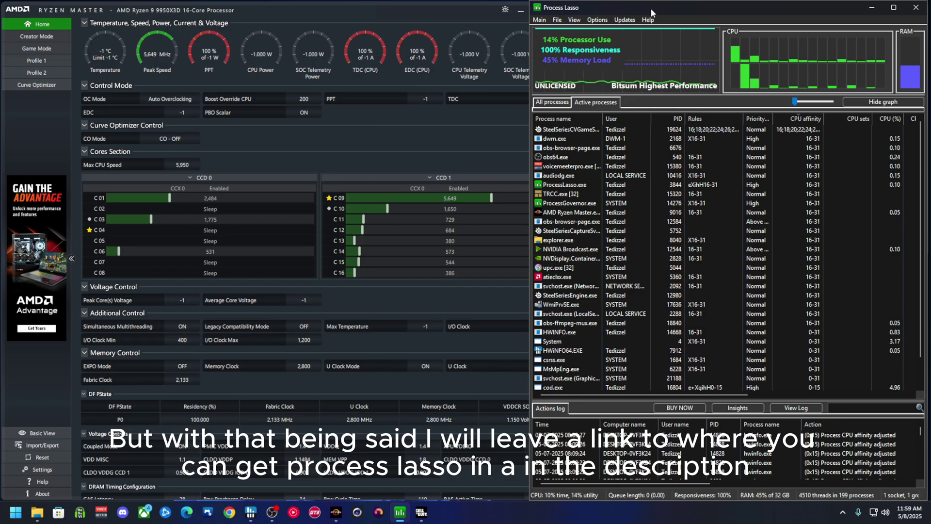
left_click(278, 14)
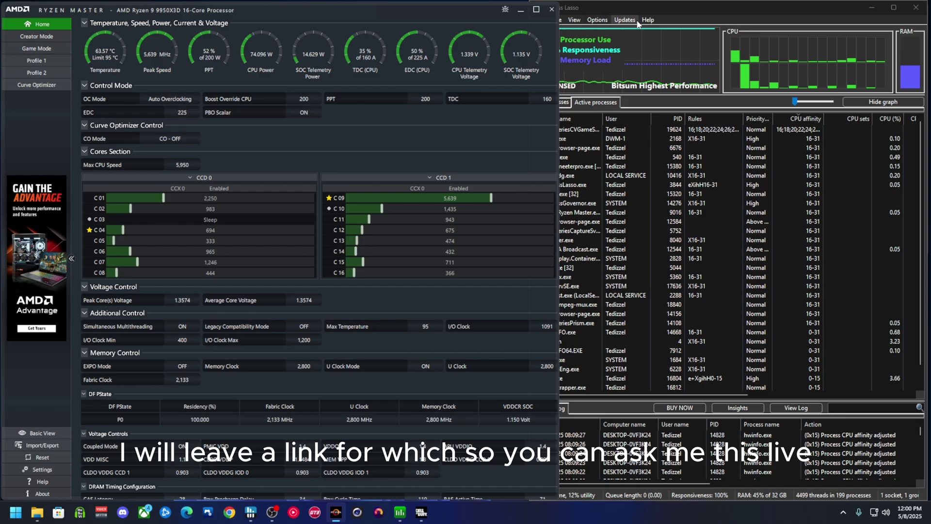
left_click(668, 8)
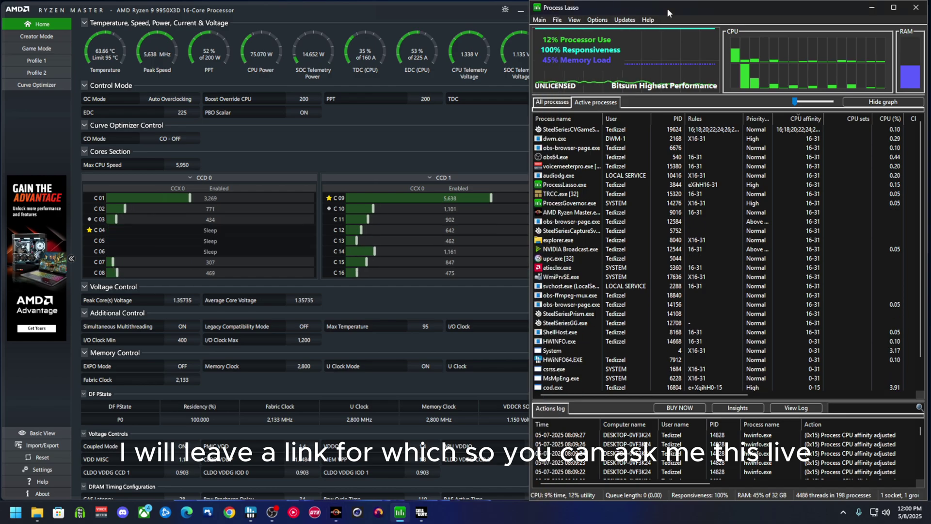